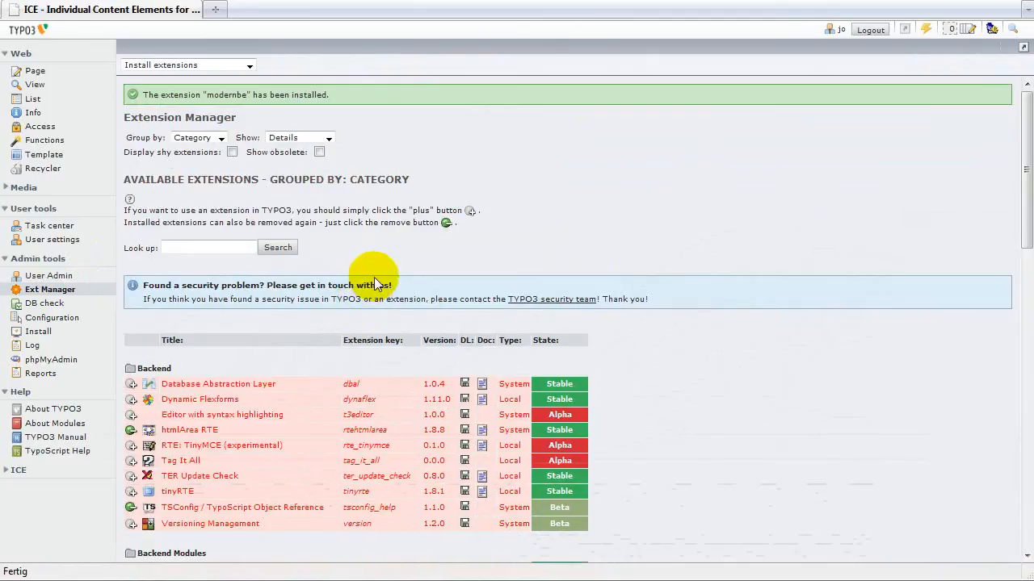
Step: Examine the field structure of the tx_modernbe_layouts table in phpMyAdmin
click(59, 362)
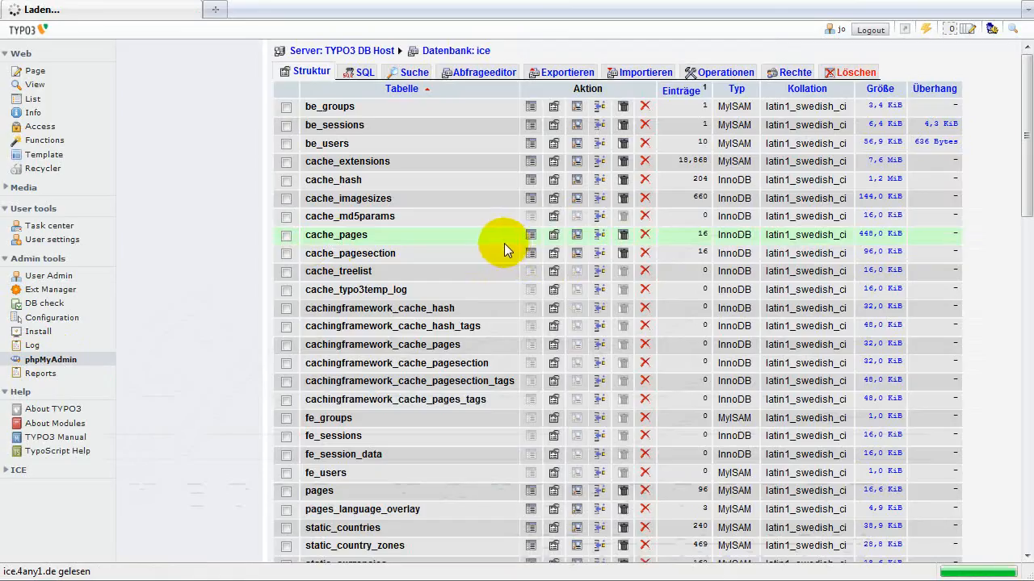
scroll(234, 252, down, 5)
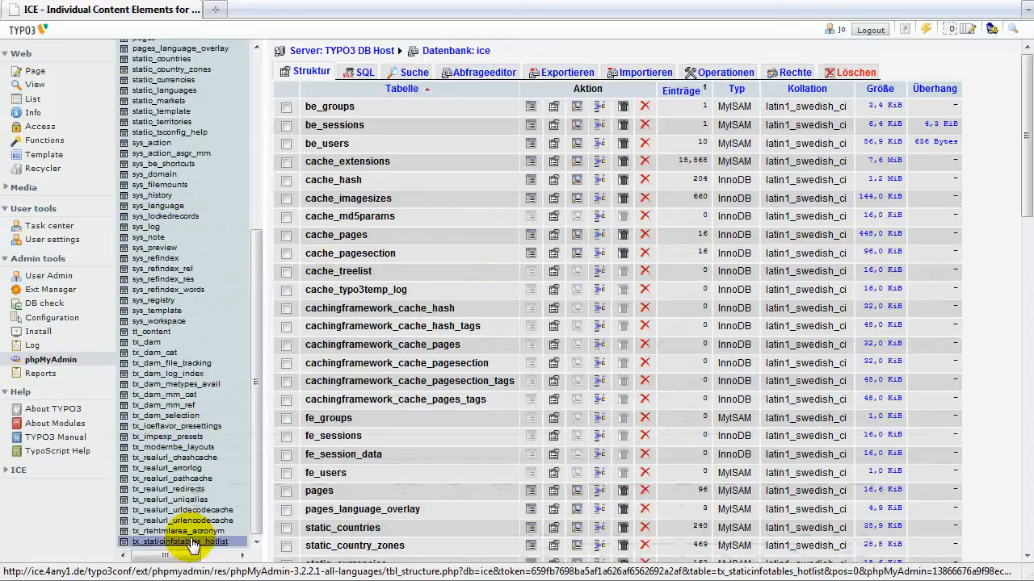
click(172, 449)
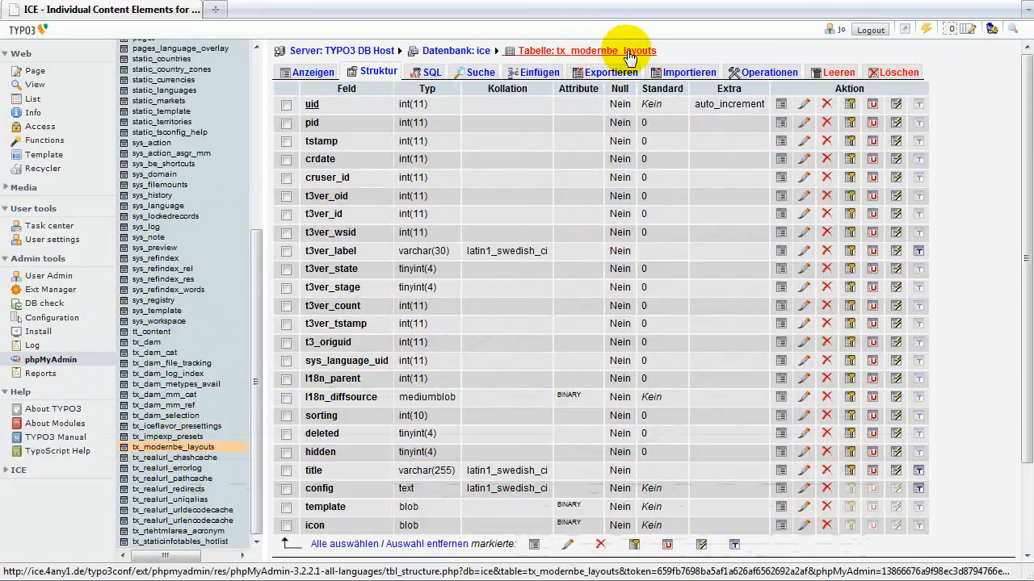
scroll(365, 313, down, 3)
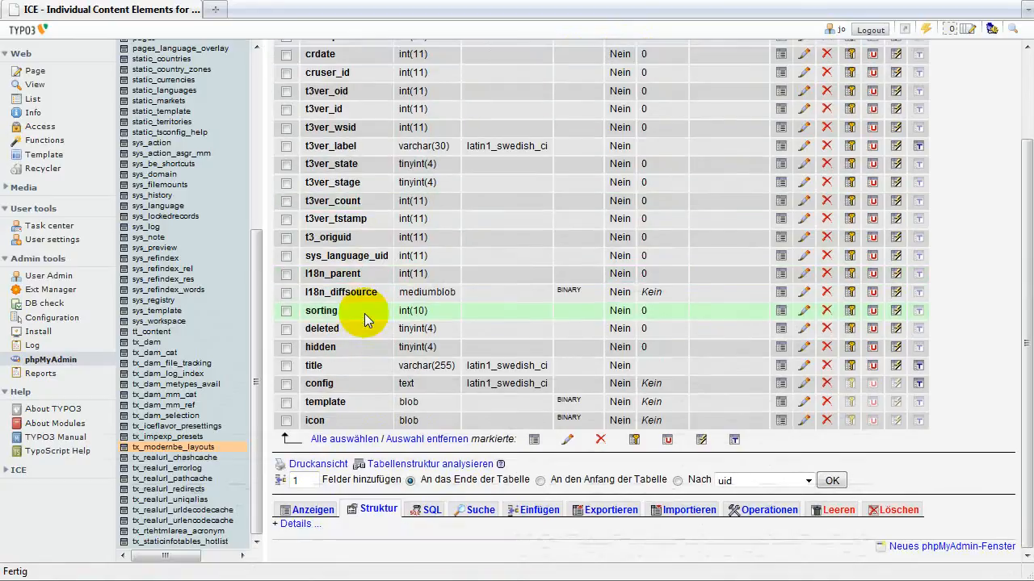
scroll(365, 313, up, 3)
Step: Examine the field structure of the pages table, down to the be_layout field
scroll(198, 265, up, 5)
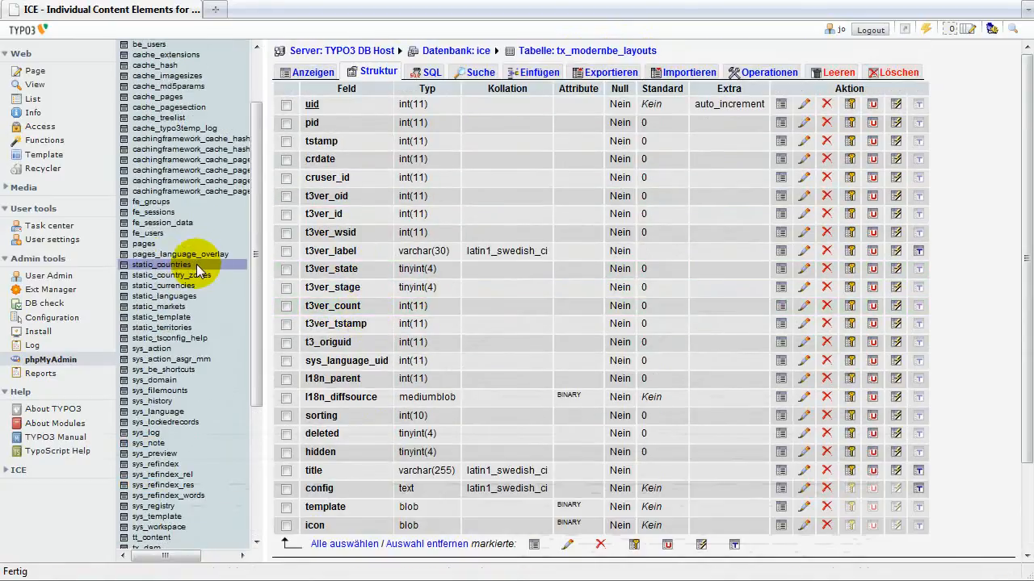
click(144, 244)
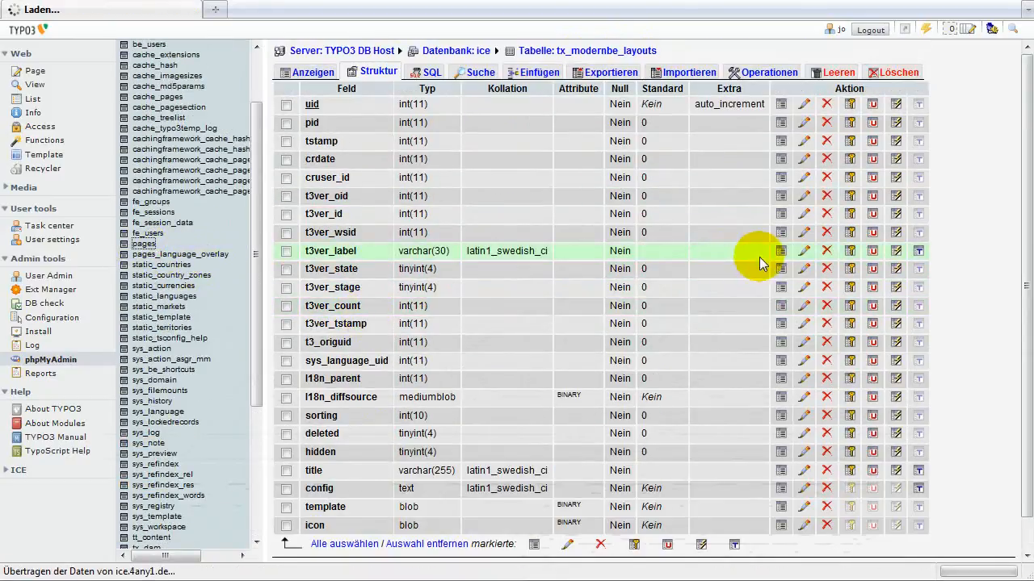
scroll(1006, 422, down, 10)
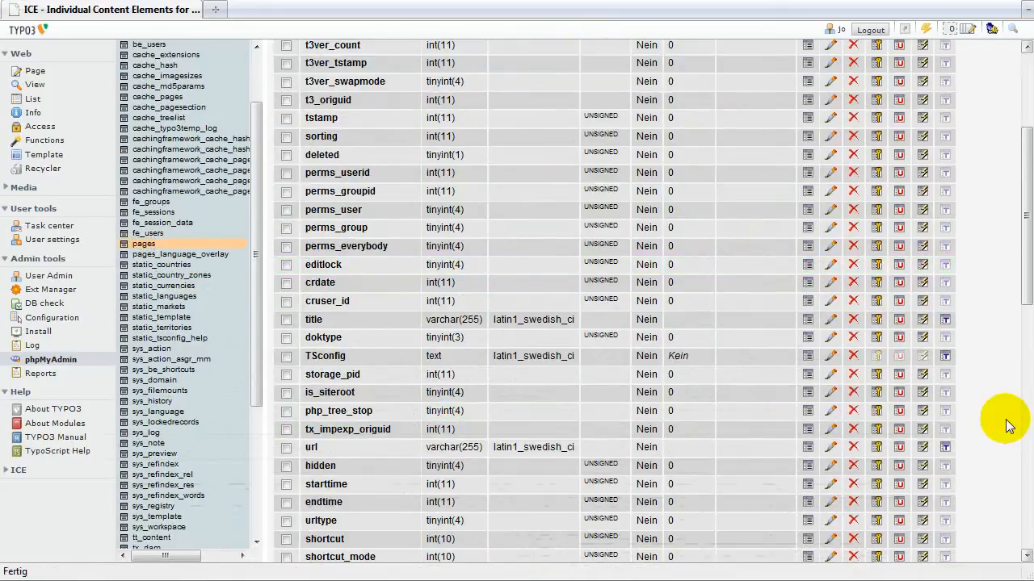
scroll(1006, 423, down, 8)
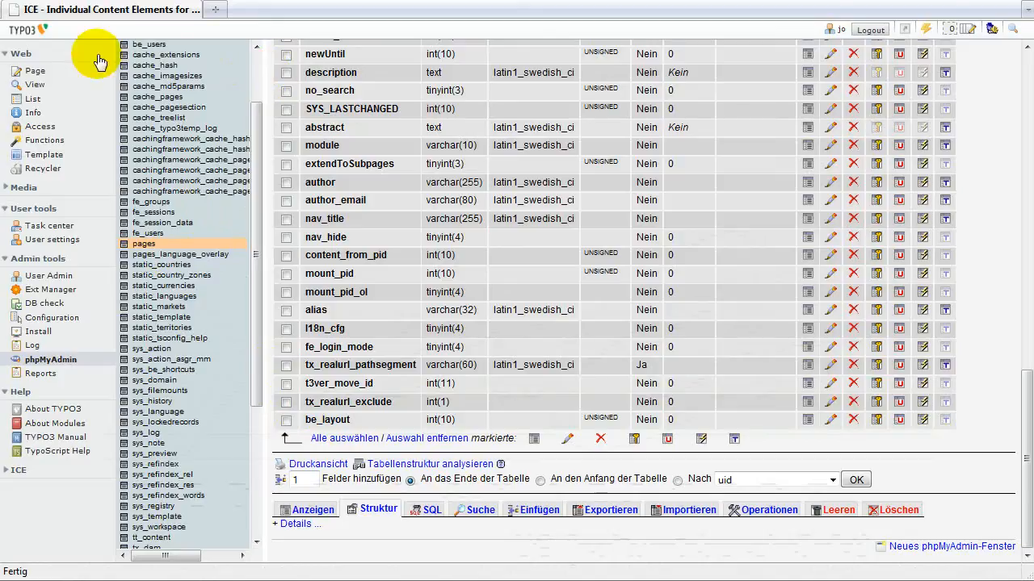
Step: Open the Root 1 page under Spielwiese in the Page module and compare its Columns and Layout views
click(36, 72)
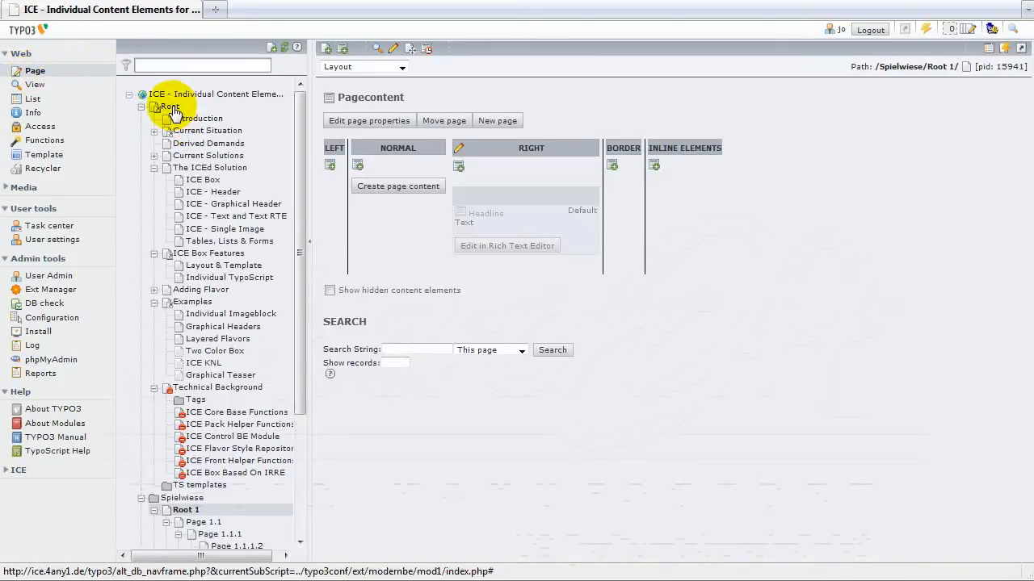
click(173, 109)
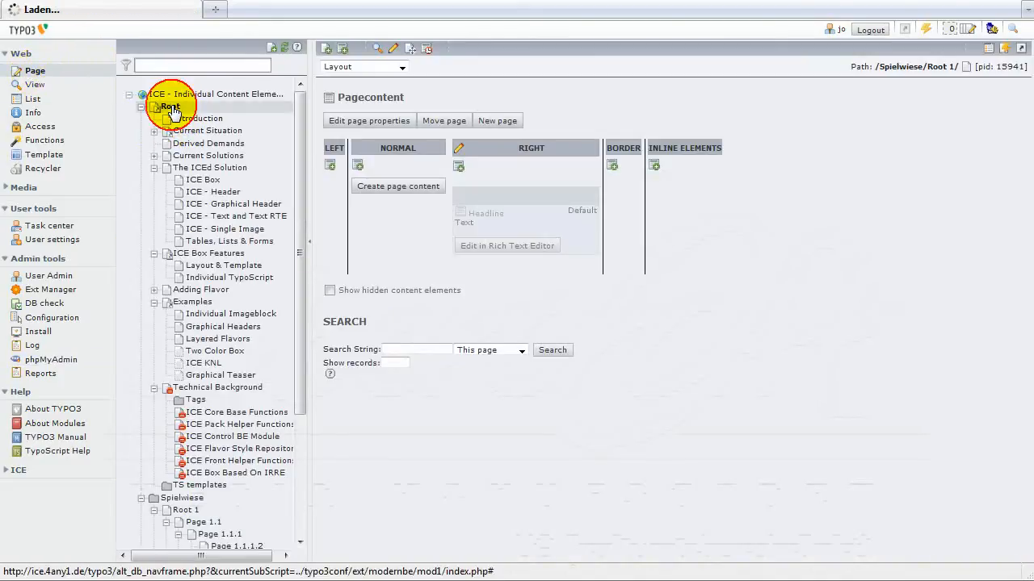
click(192, 512)
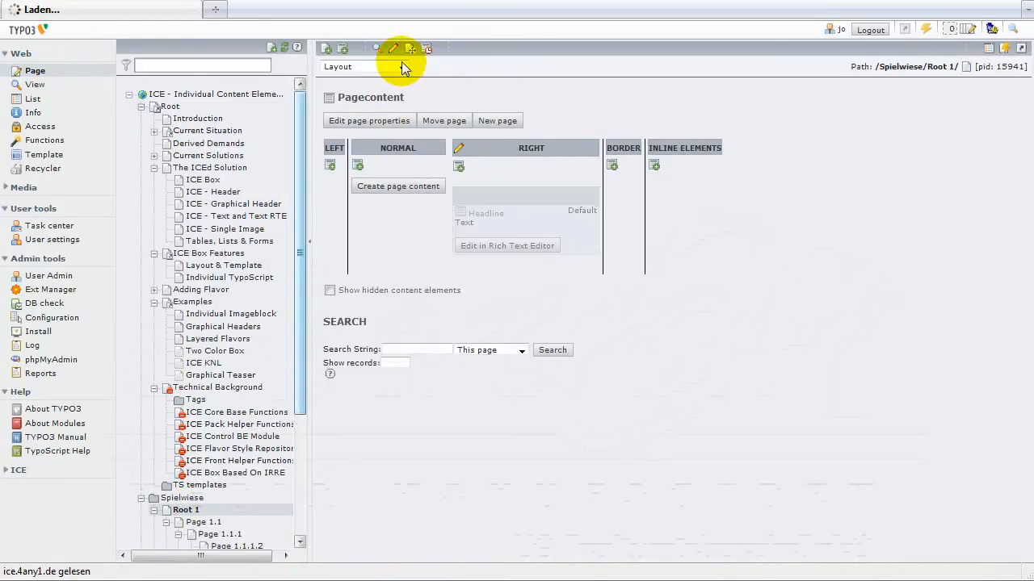
click(361, 71)
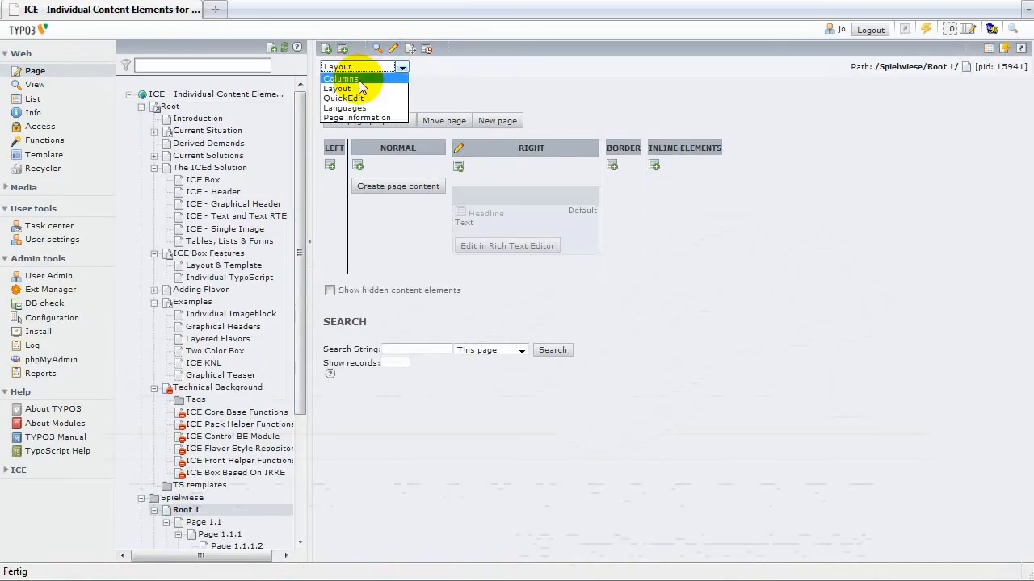
click(356, 80)
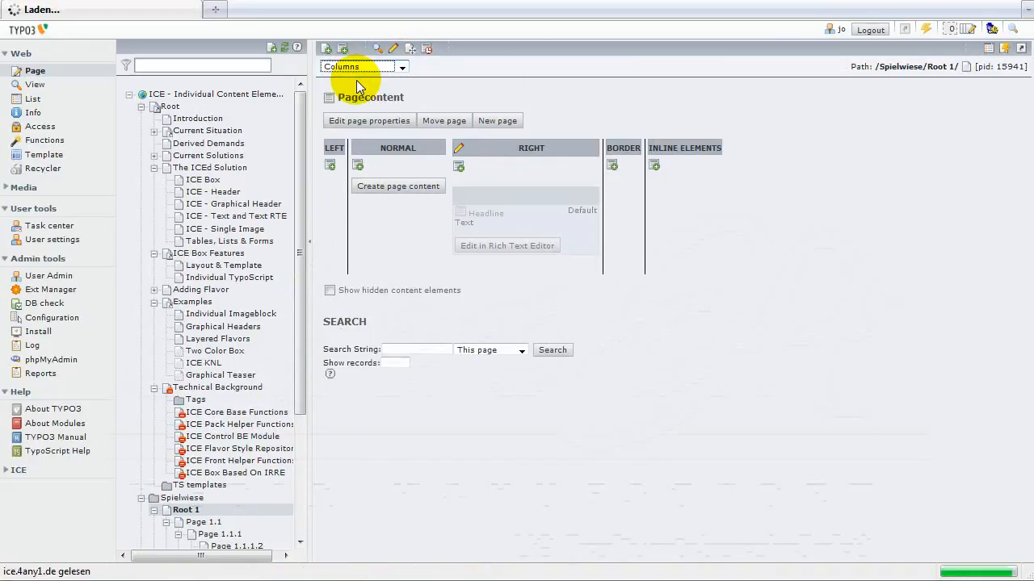
click(402, 69)
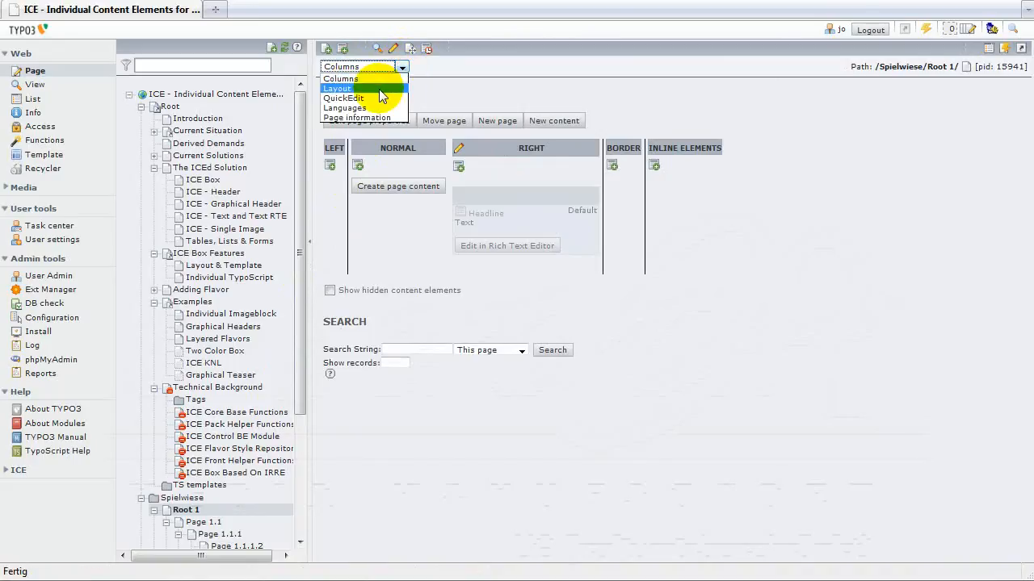
click(379, 88)
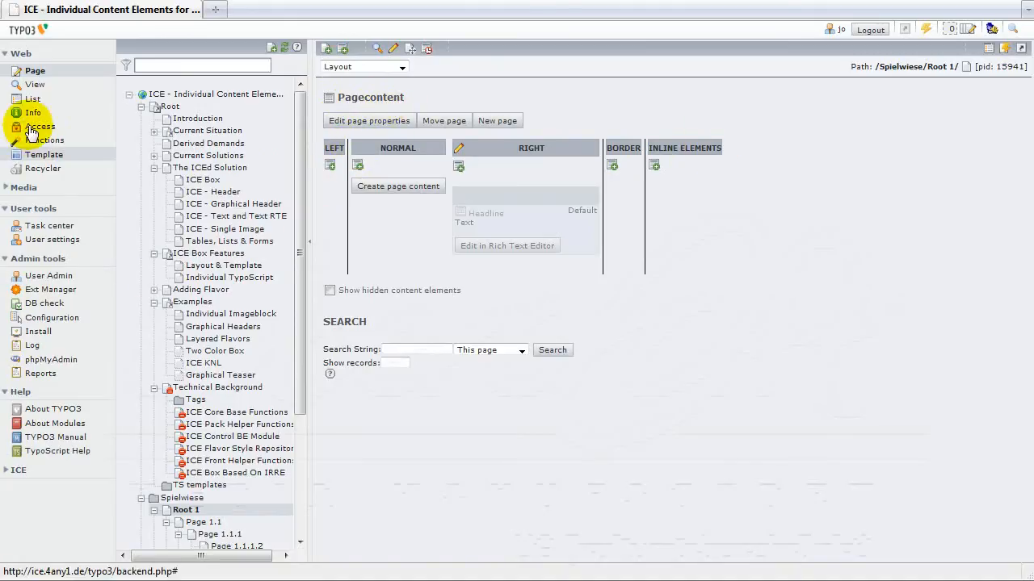
Step: Create a new Modern Backend Layouts record on the Root 1 page in the List module, titled "Layout 1"
click(30, 99)
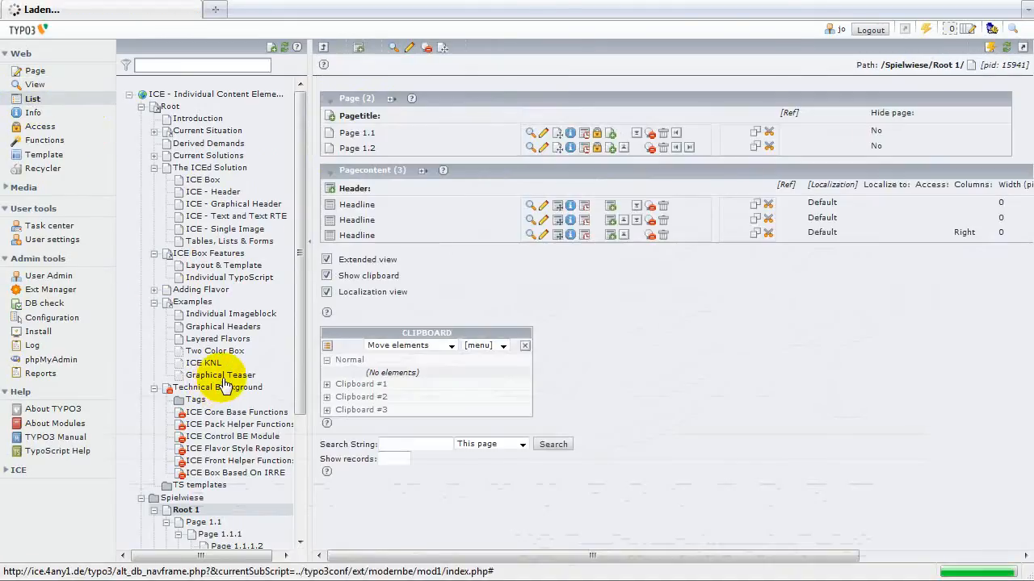
scroll(250, 379, down, 5)
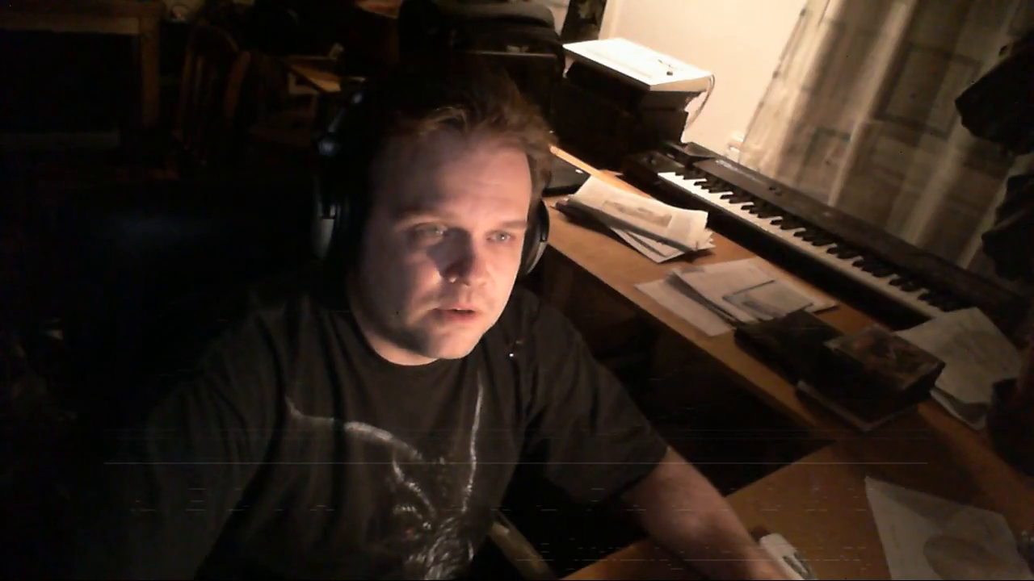
click(396, 121)
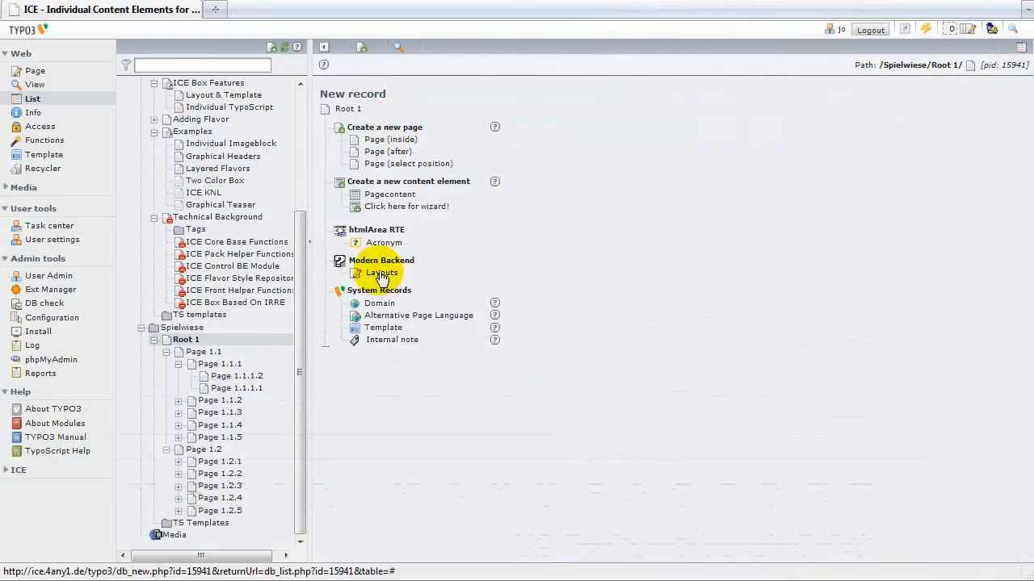
click(398, 274)
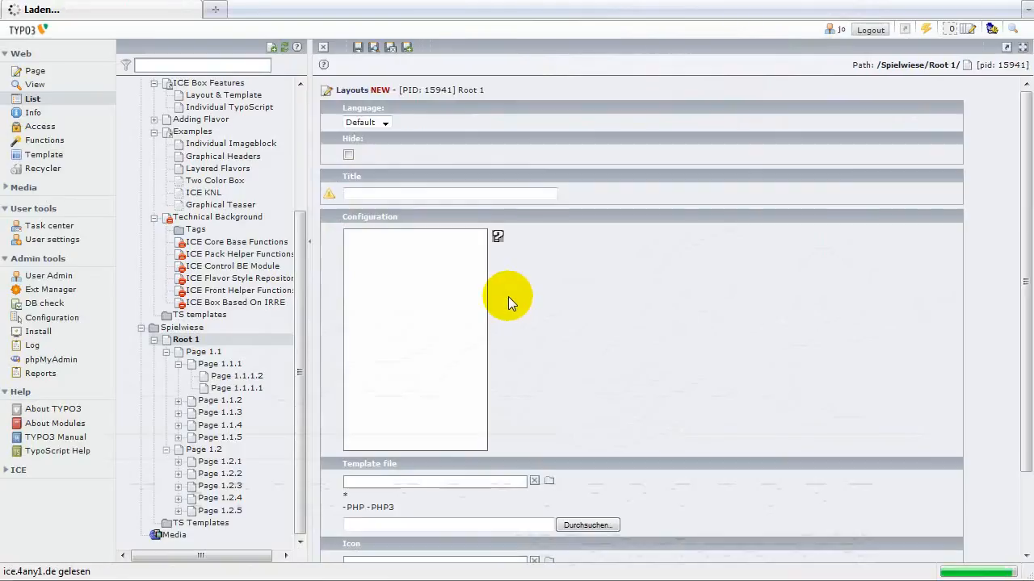
click(359, 195)
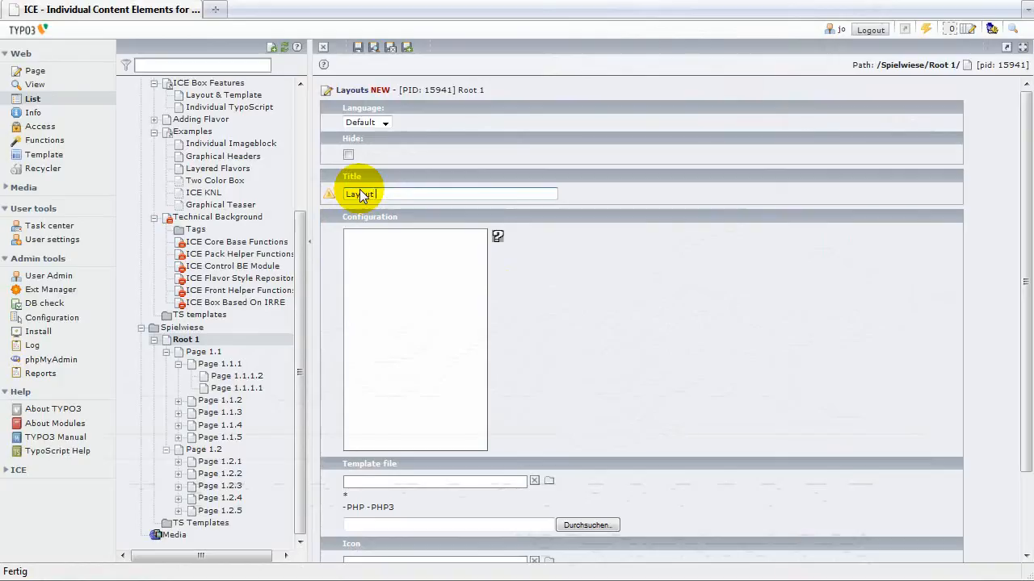
Step: Open the configuration's grid wizard and extend the grid to four columns and four rows
click(498, 239)
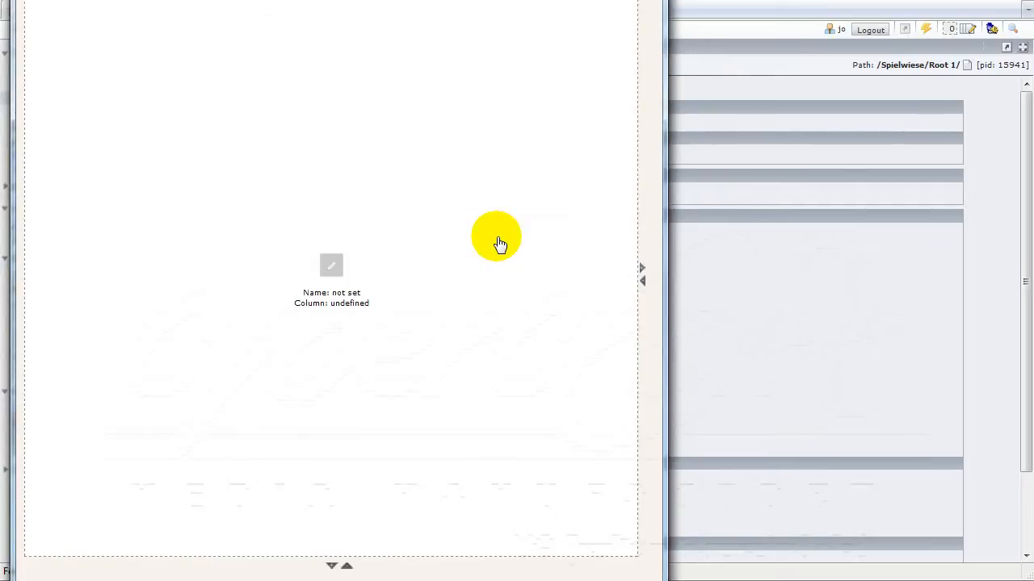
drag(339, 0, 346, 16)
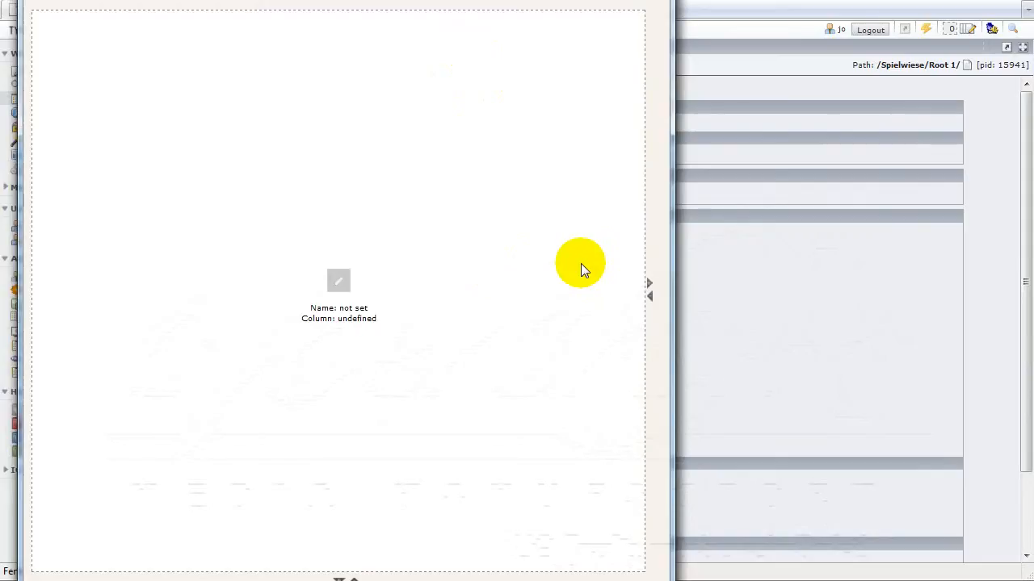
click(649, 285)
click(649, 284)
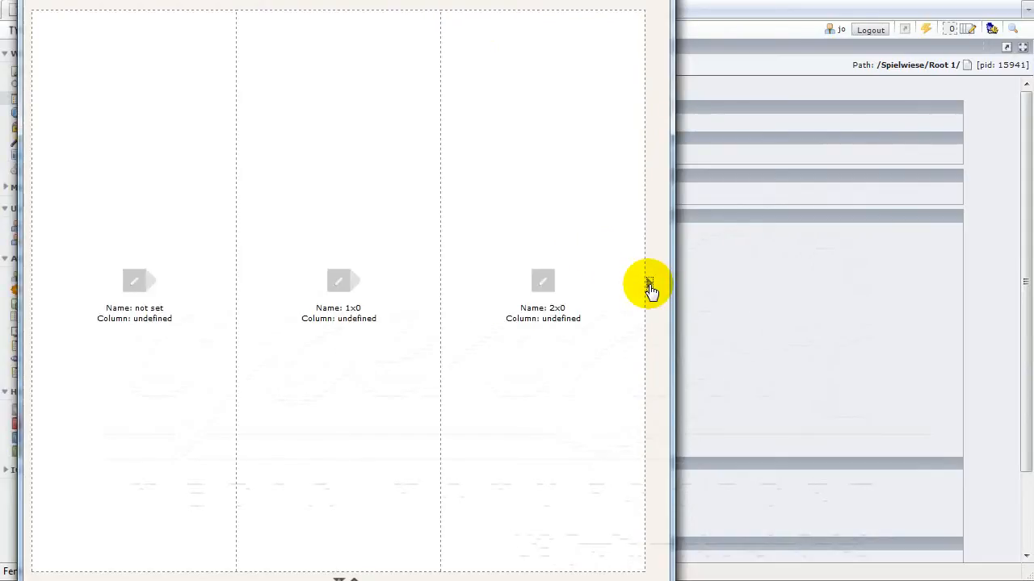
click(649, 284)
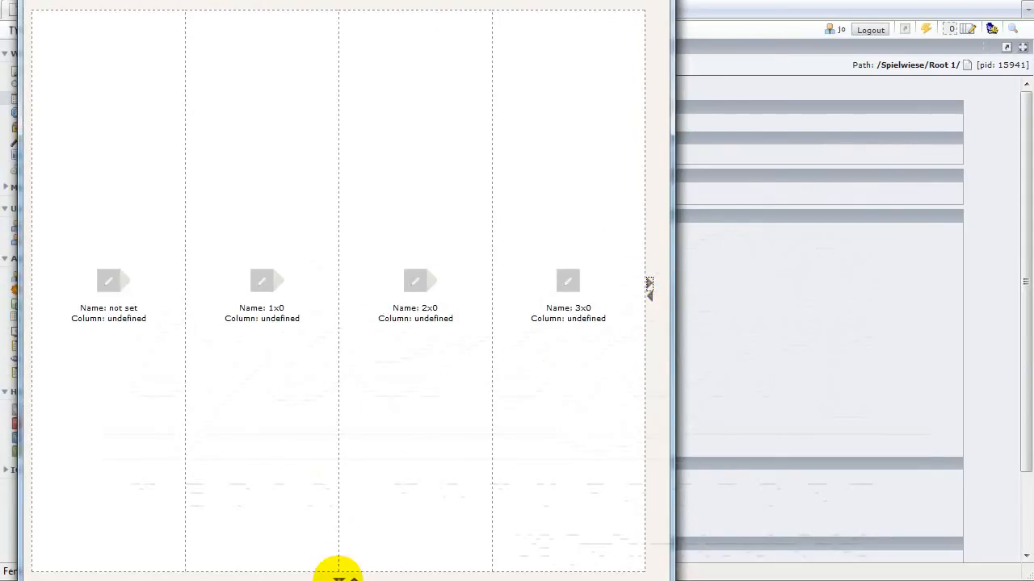
click(339, 575)
click(339, 575)
click(339, 575)
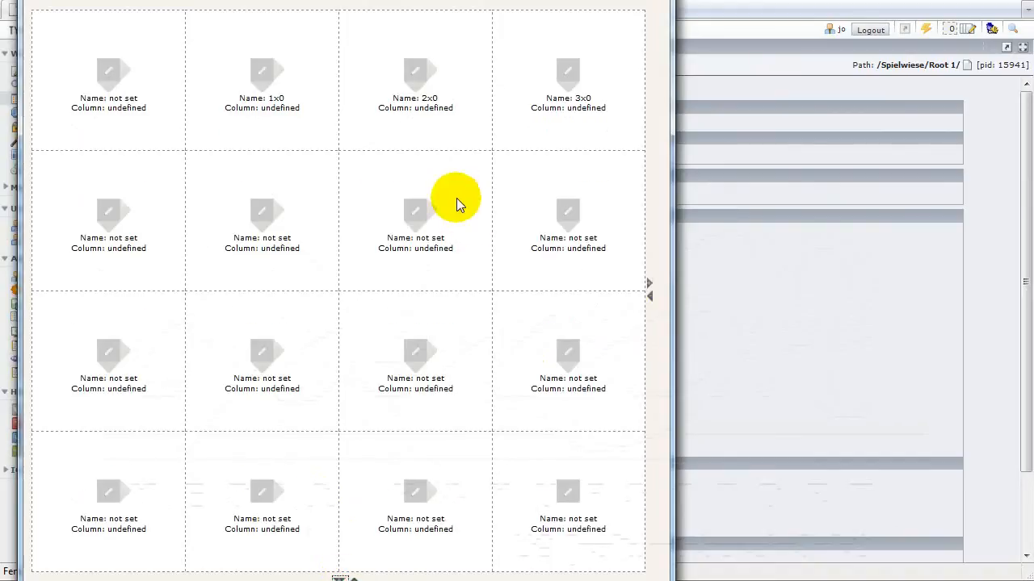
Step: Merge the grid's top-left four cells into one 2×2 cell, and the last two cells of rows 1 and 2 into two-column cells
click(136, 87)
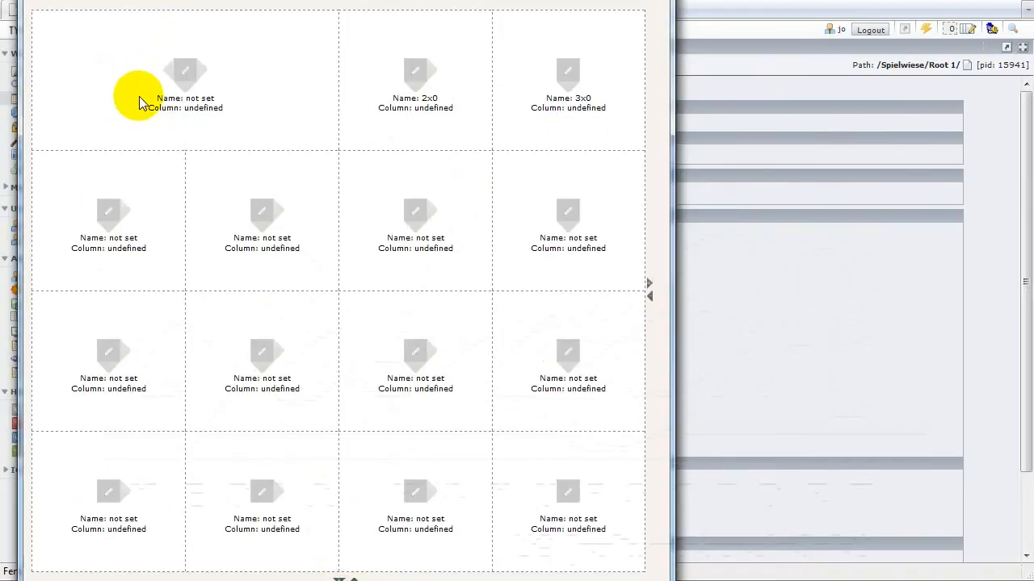
click(187, 93)
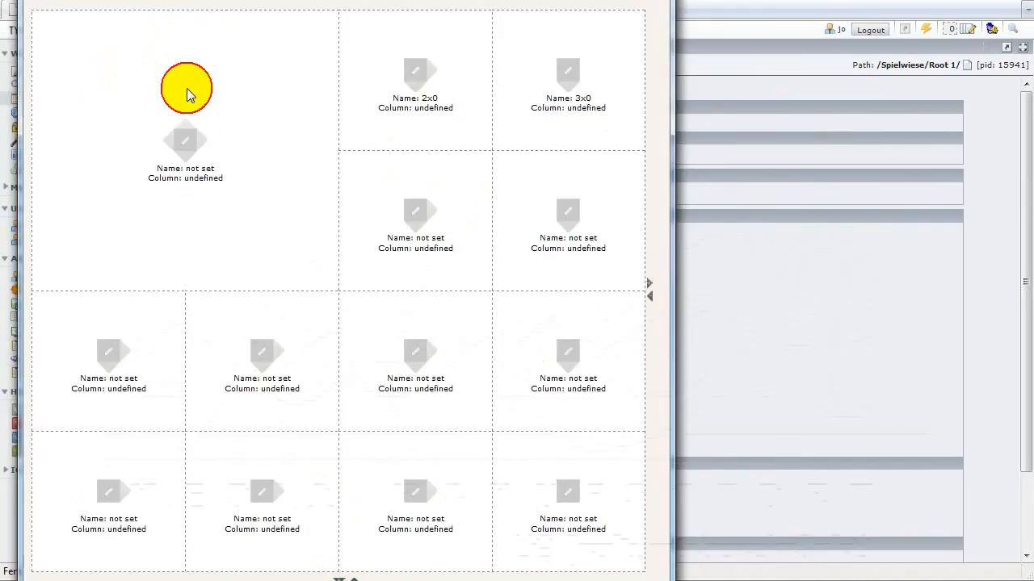
click(432, 73)
click(436, 211)
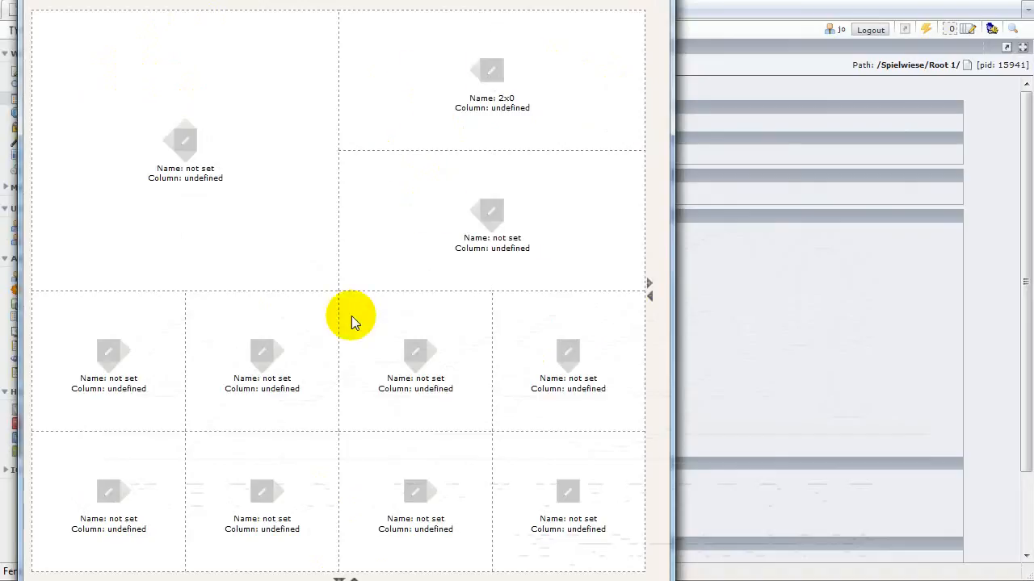
Step: Merge the first two cells of rows 3 and 4 into two-column cells, and the bottom-right four cells into one 2×2 cell
click(126, 356)
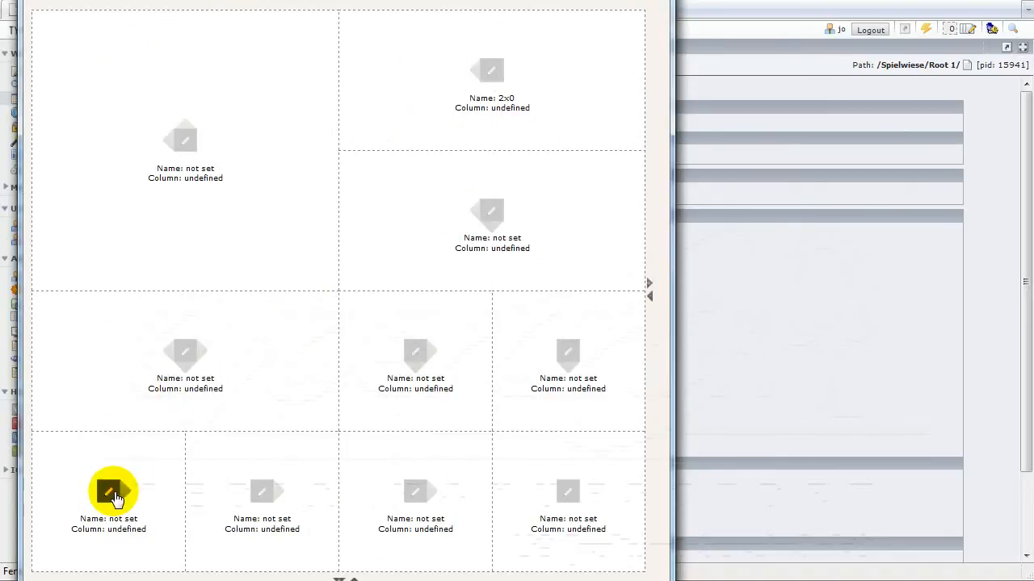
click(121, 491)
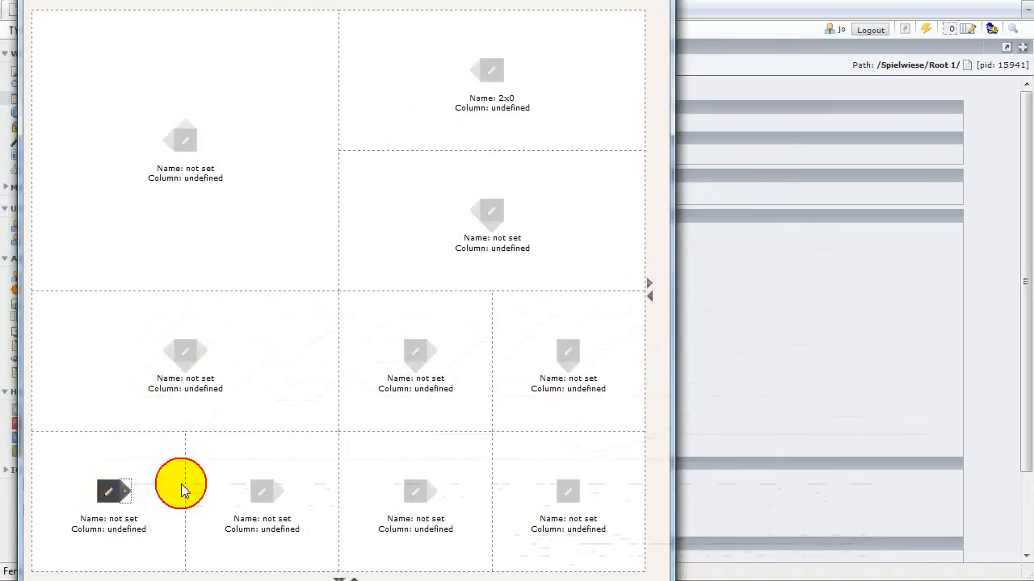
click(420, 371)
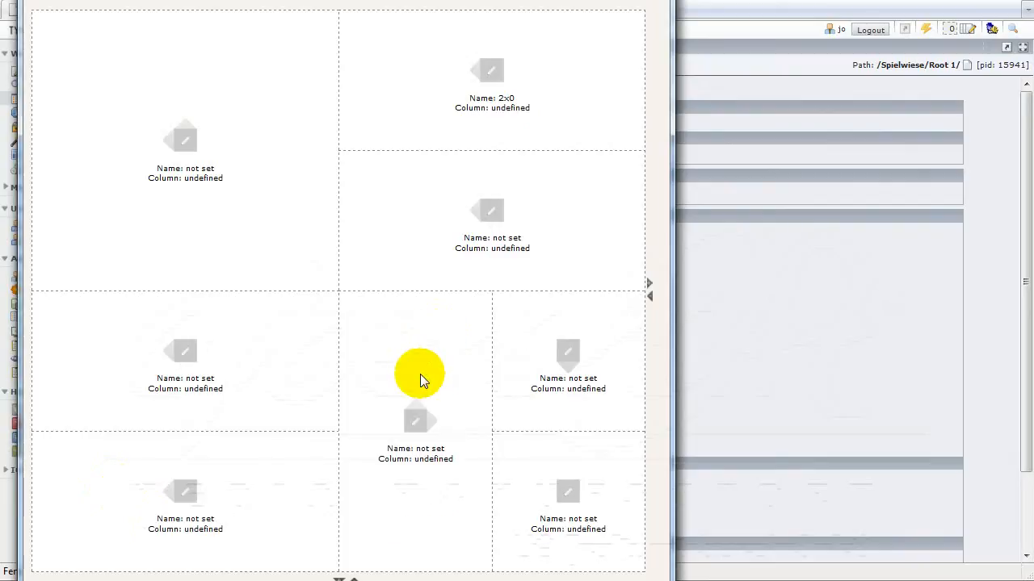
click(434, 425)
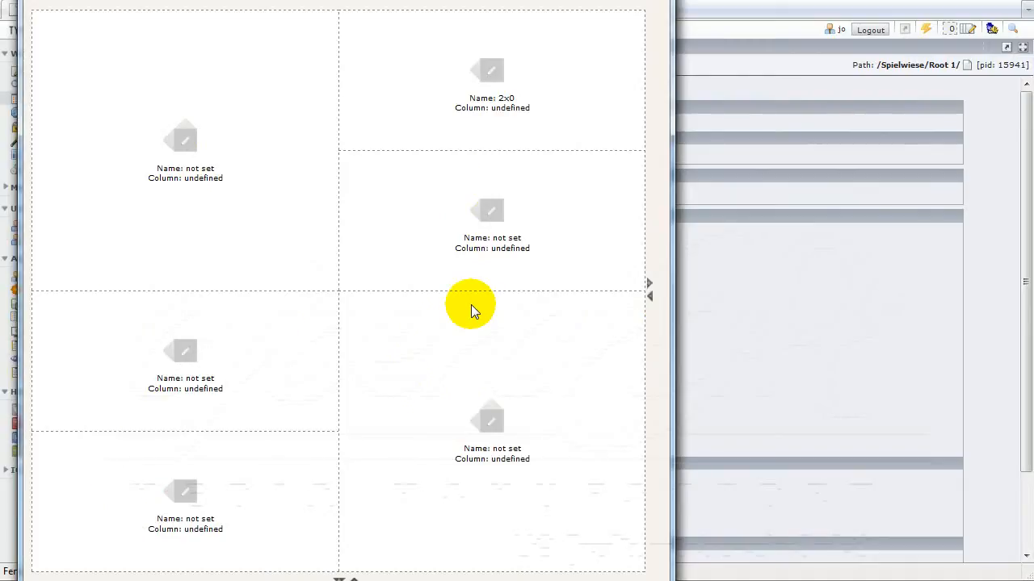
Step: Save the grid to the Layout 1 record and review the generated configuration code
click(112, 1)
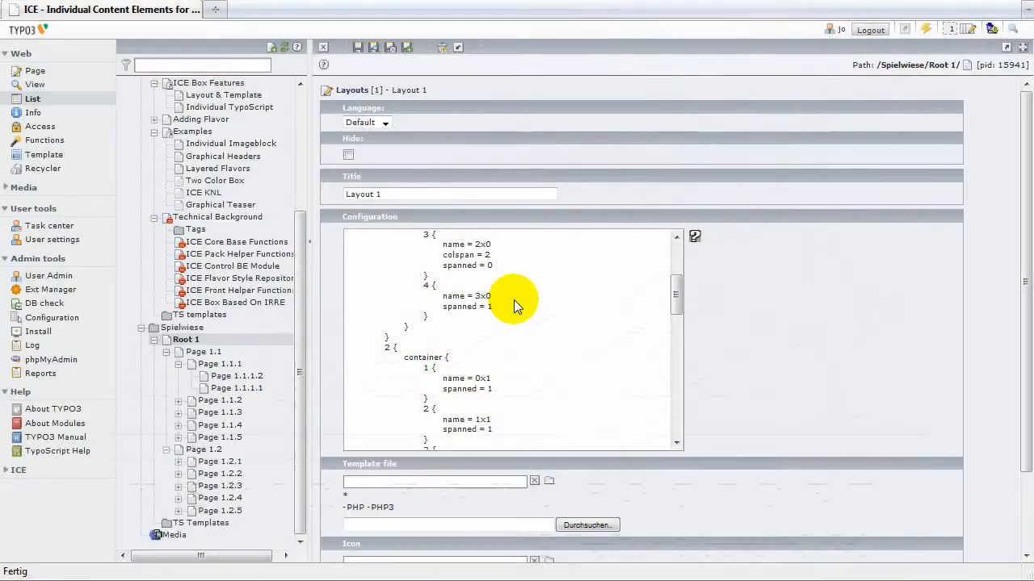
scroll(514, 300, down, 10)
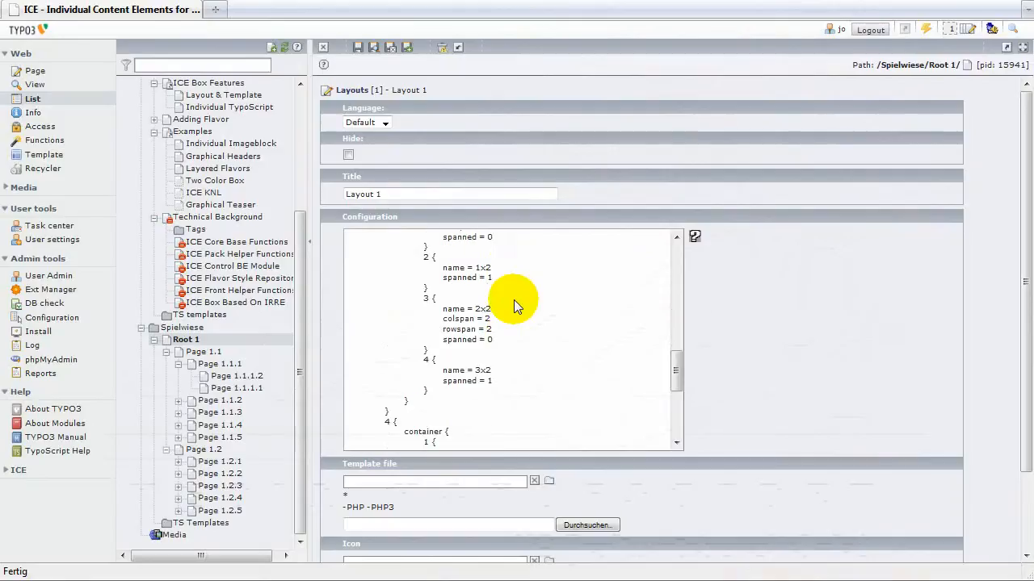
scroll(514, 299, up, 6)
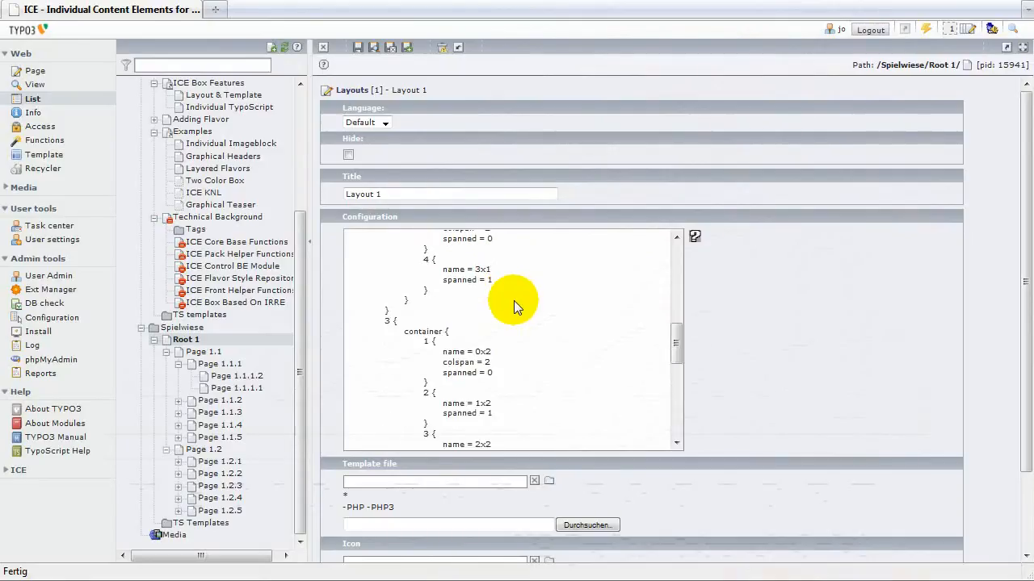
Step: Choose 3_20.png as the icon file for the Layout 1 record, and save and close the record
scroll(513, 301, up, 5)
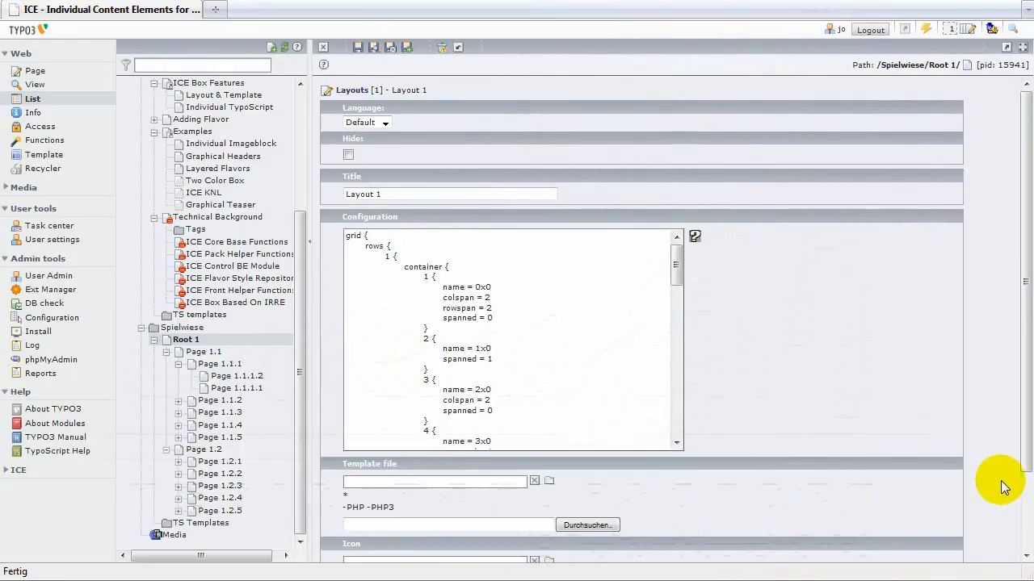
scroll(1001, 480, down, 2)
click(575, 511)
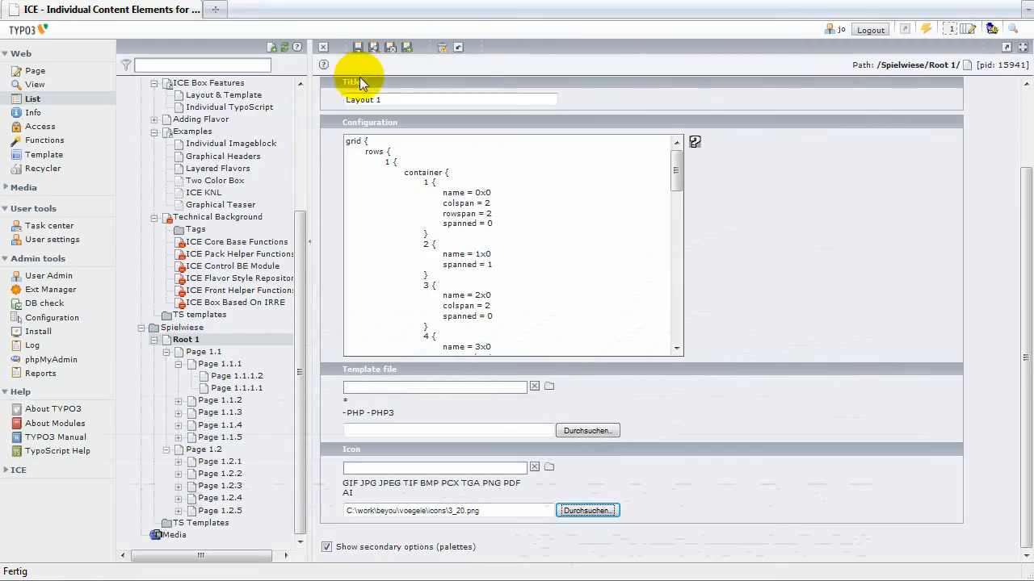
click(391, 48)
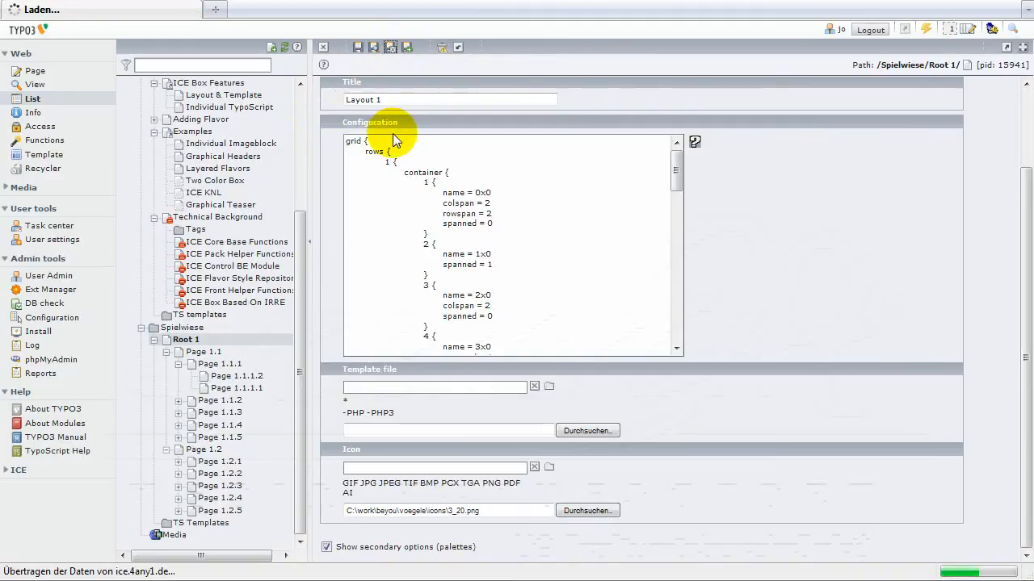
Step: Open the Root 1 page's properties, keep Layout 1 as its backend layout, and save and close them
click(32, 71)
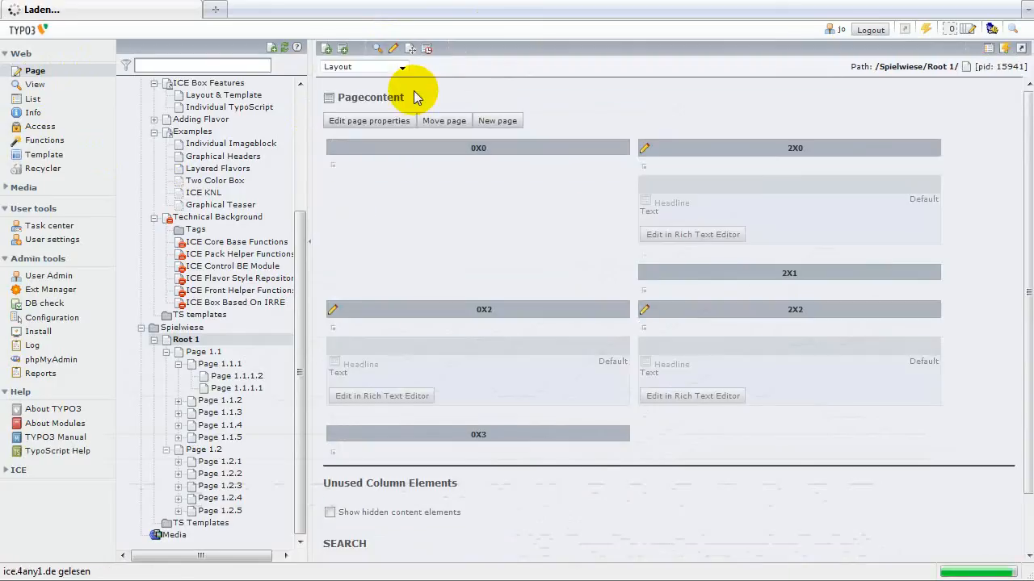
click(386, 121)
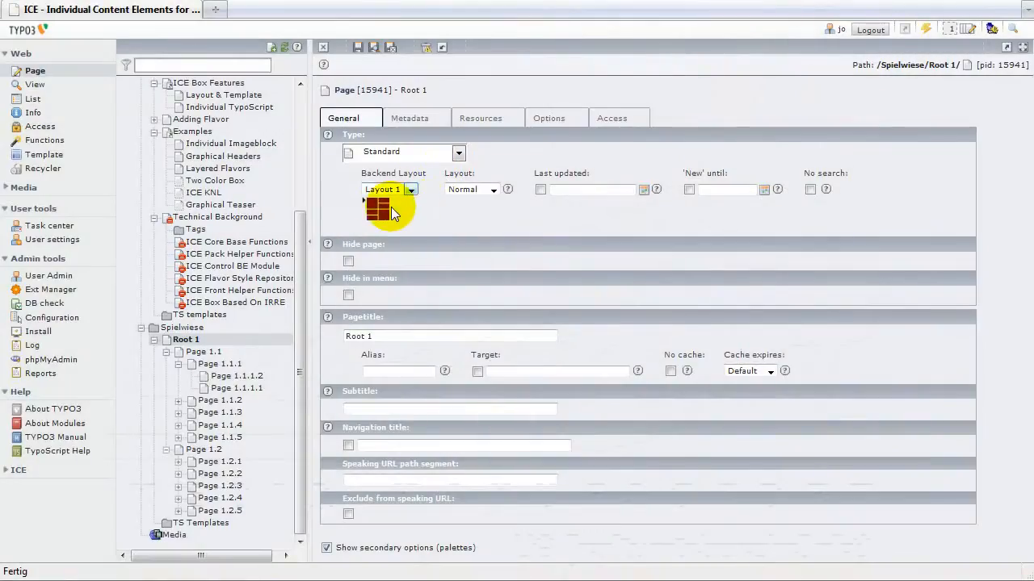
click(391, 49)
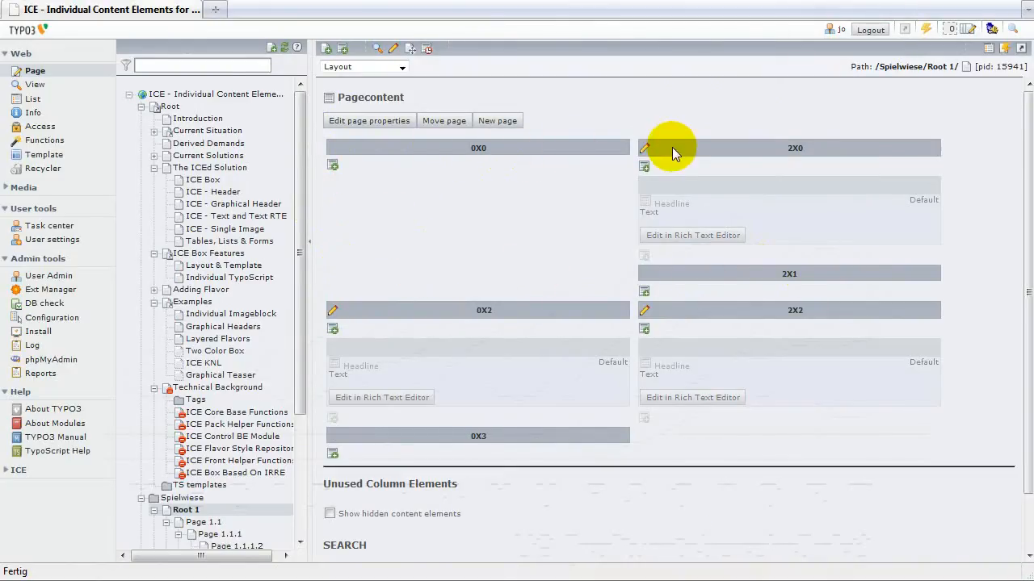
Step: Create a Text with image element in the 0X0 area of Root 1 and give it the header "Headline"
click(334, 166)
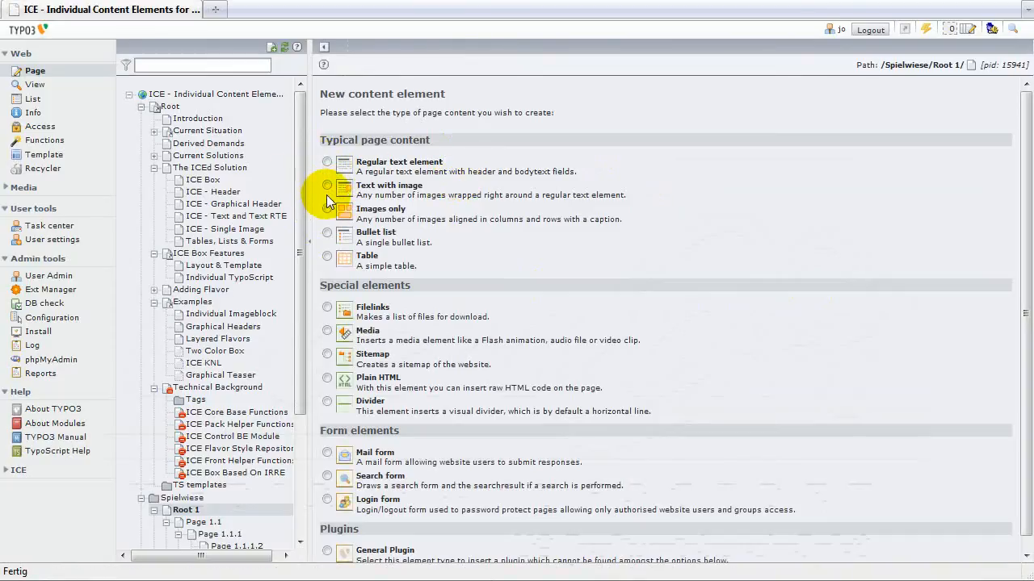
click(327, 184)
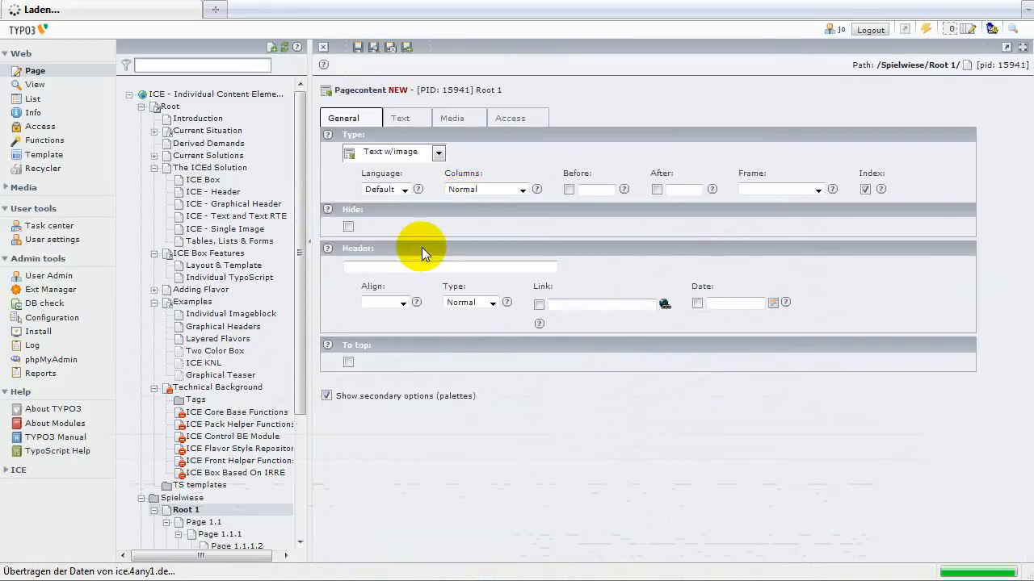
click(417, 271)
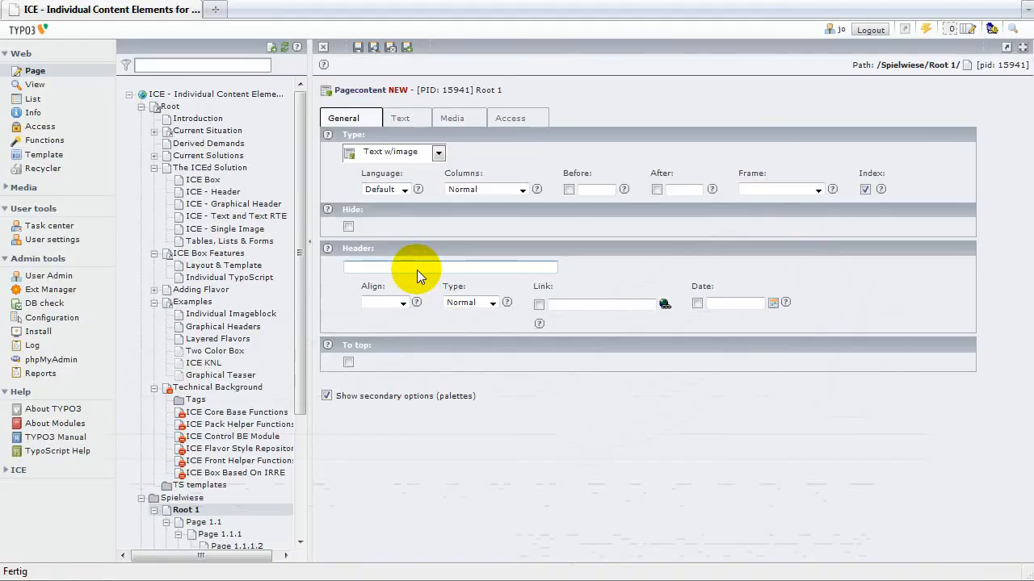
text(Geadline)
key(Home)
key(Delete)
text(H)
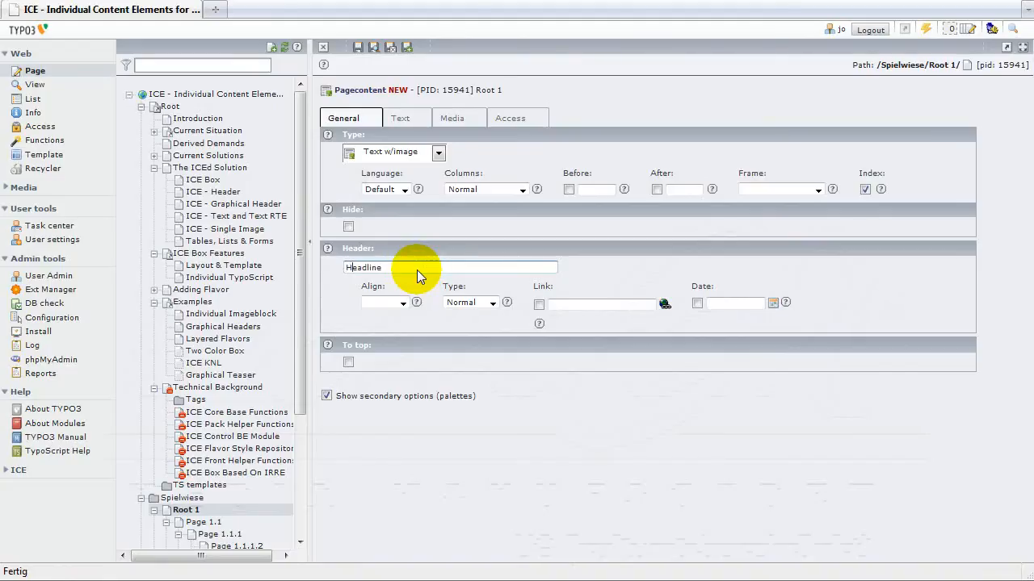
Step: Enter "Text" as the new element's body text, and save and close the element
click(401, 119)
text(Text)
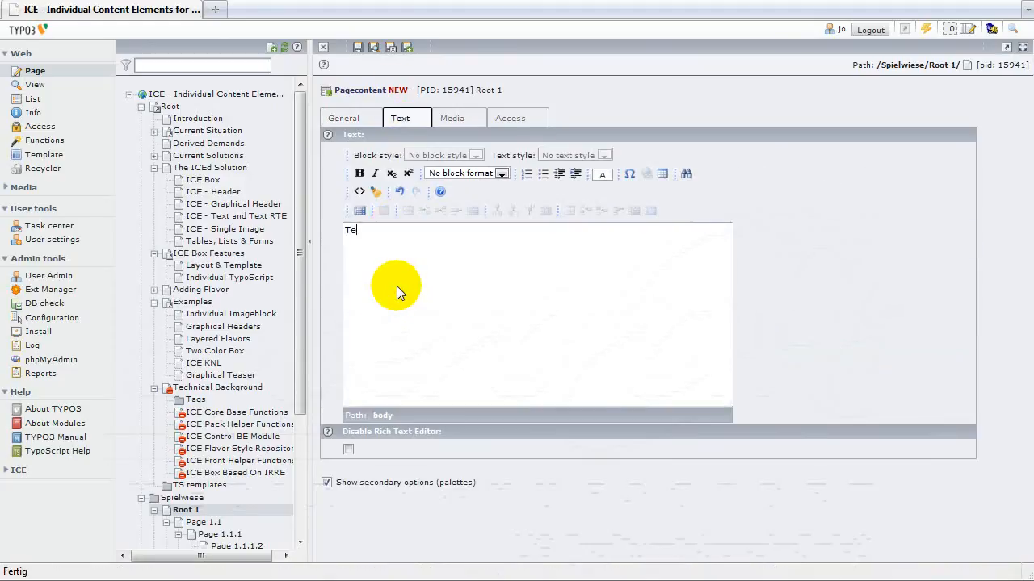
click(390, 48)
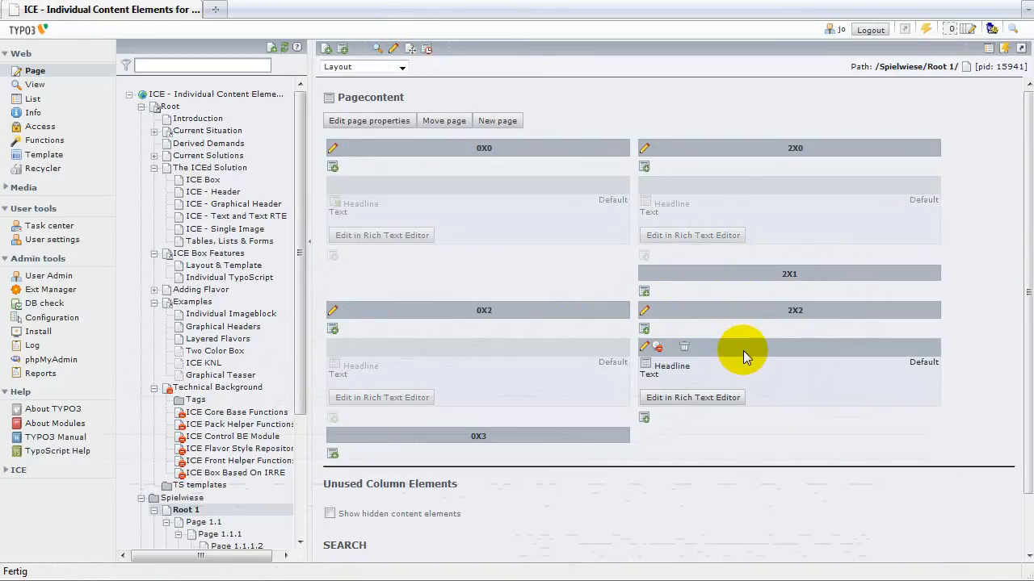
Step: Move the Headline content element from the 0X2 area to the 2X1 area
drag(534, 350, 707, 291)
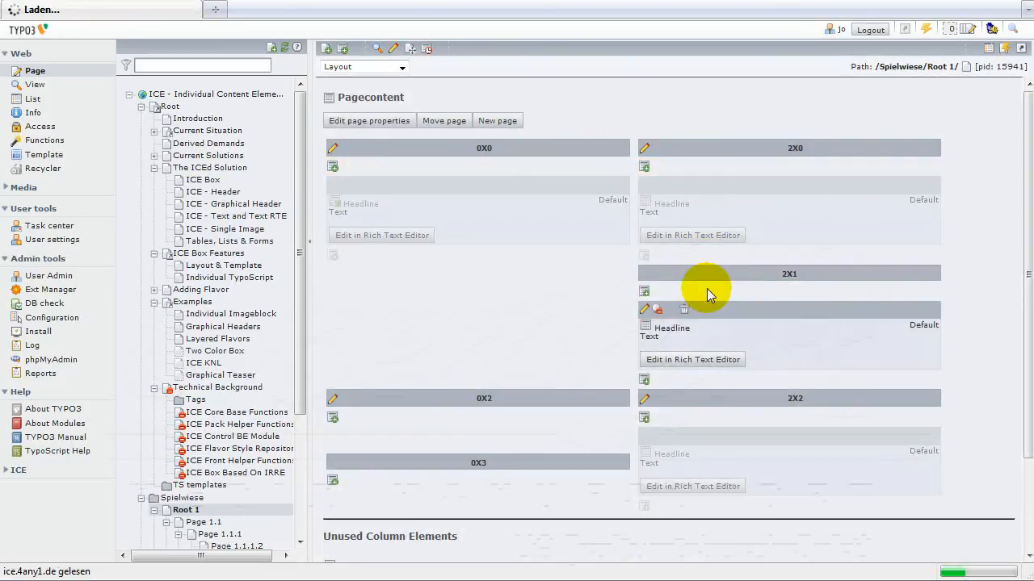
scroll(461, 301, down, 3)
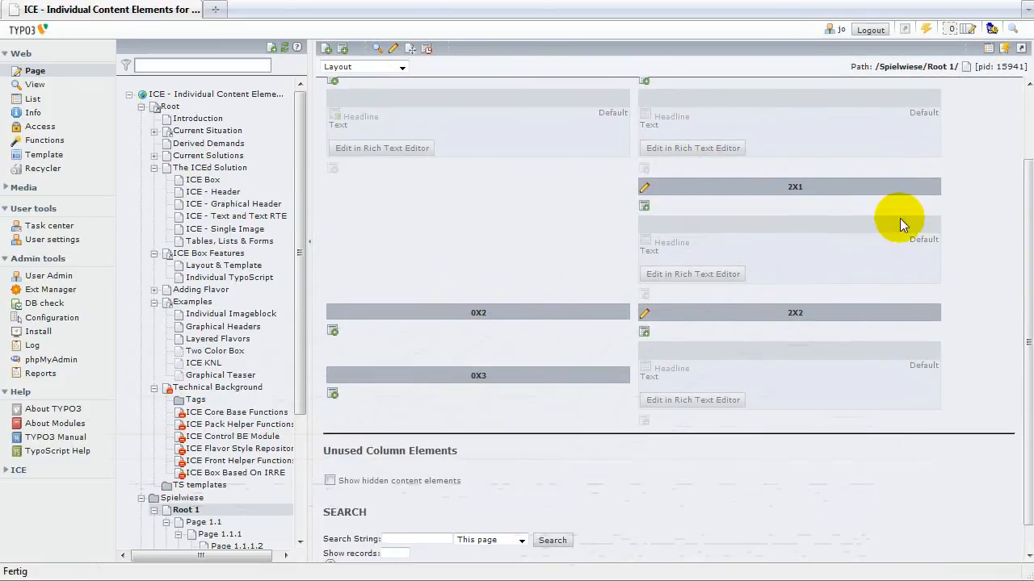
scroll(803, 284, up, 2)
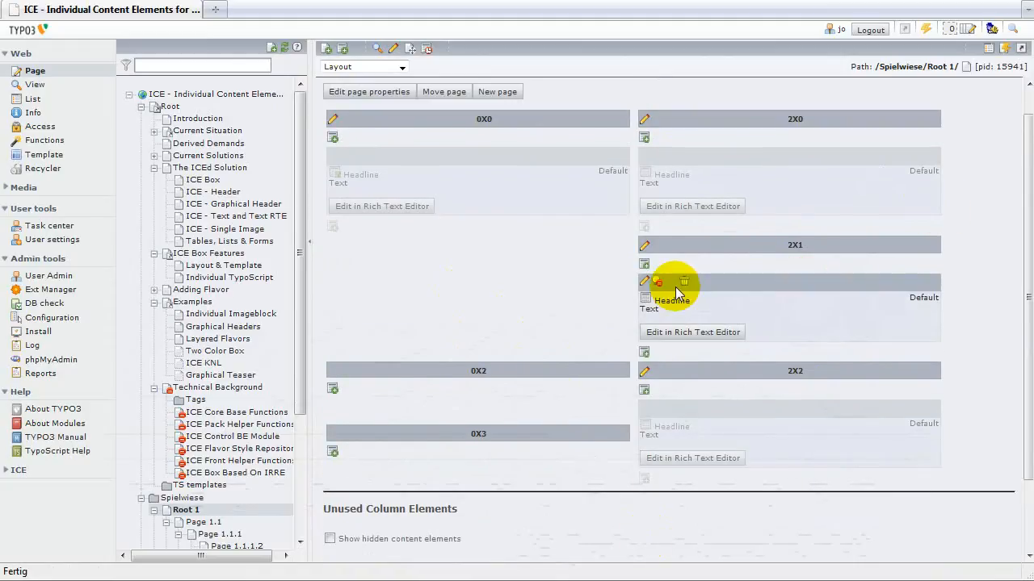